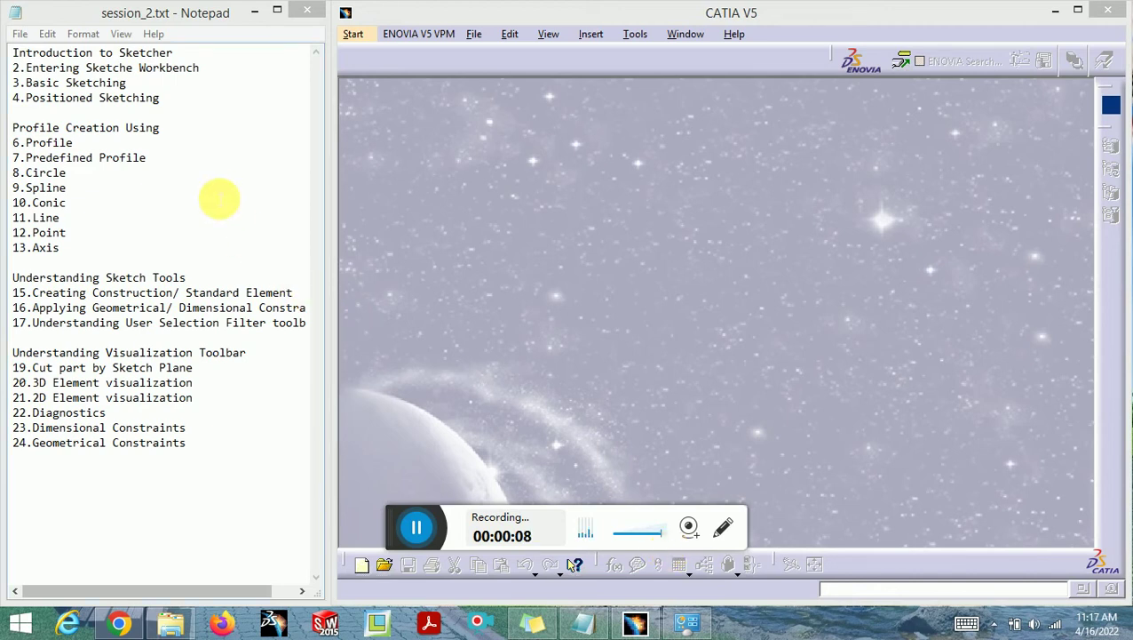
Review the session outline's Introduction to Sketcher and Profile Creation topics in session_2.txt.
{"action": "left_click_drag", "start_coordinate": [33, 52], "coordinate": [168, 69]}
{"action": "left_click", "coordinate": [128, 85]}
{"action": "left_click_drag", "start_coordinate": [46, 69], "coordinate": [187, 68]}
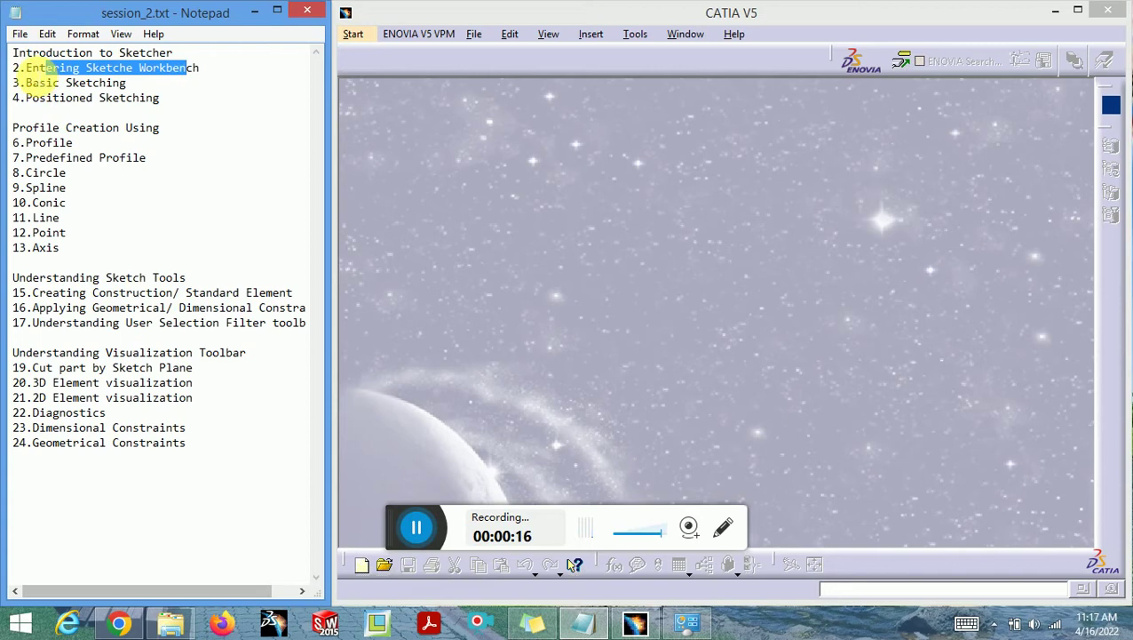
{"action": "left_click_drag", "start_coordinate": [32, 68], "coordinate": [166, 68]}
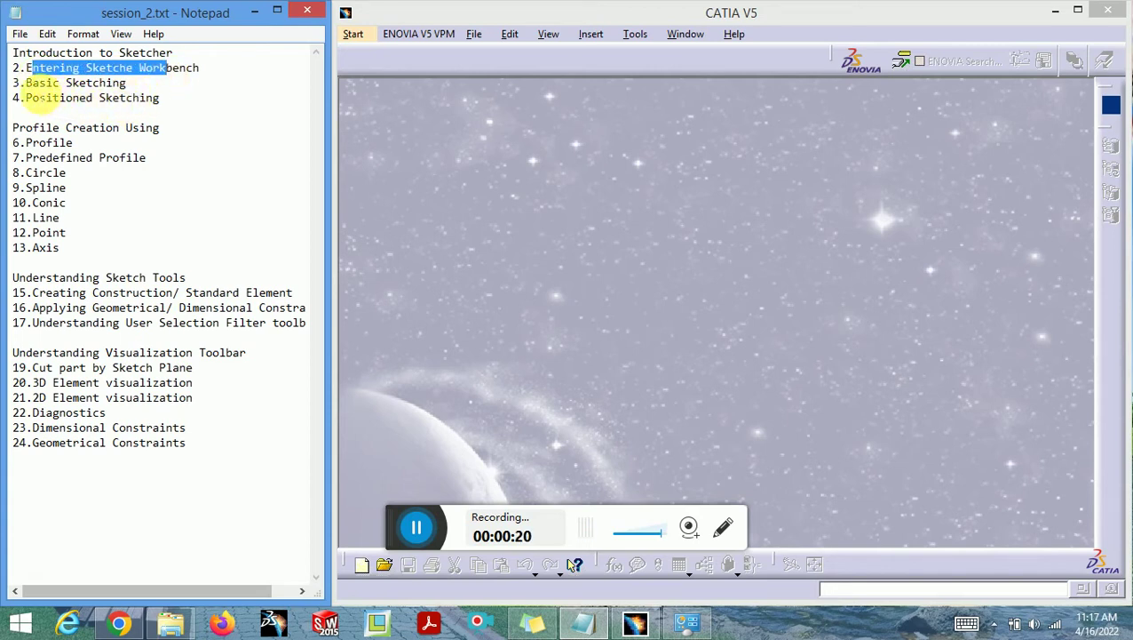
{"action": "left_click_drag", "start_coordinate": [32, 83], "coordinate": [126, 83]}
{"action": "mouse_move", "coordinate": [45, 98]}
{"action": "left_mouse_down"}
{"action": "mouse_move", "coordinate": [152, 98]}
{"action": "mouse_move", "coordinate": [139, 98]}
{"action": "left_mouse_up"}
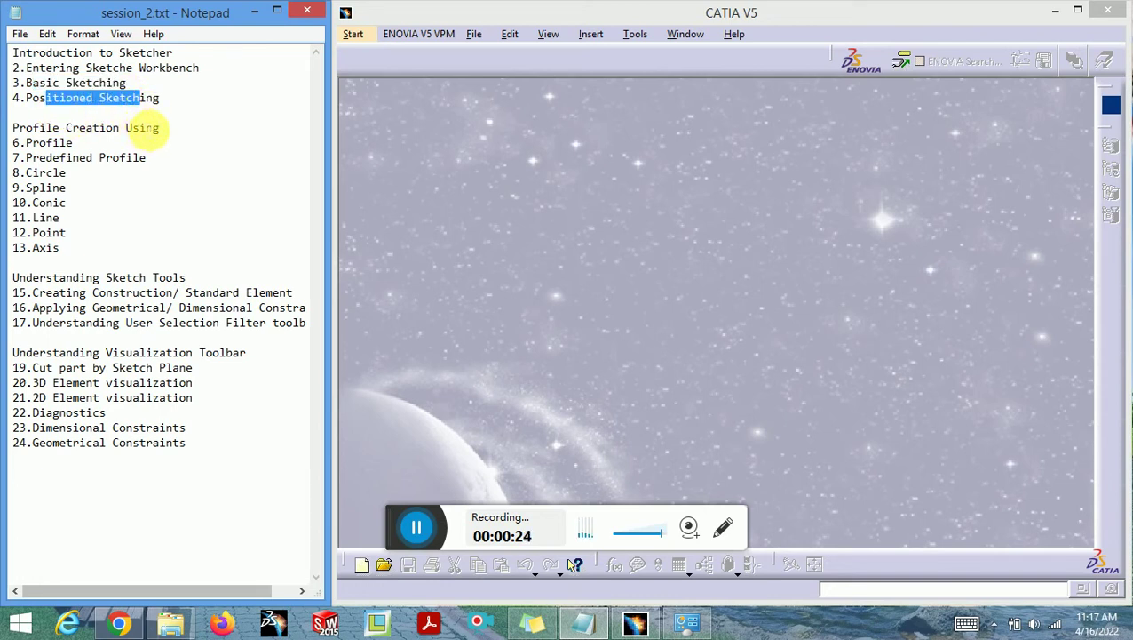
{"action": "left_click", "coordinate": [194, 147]}
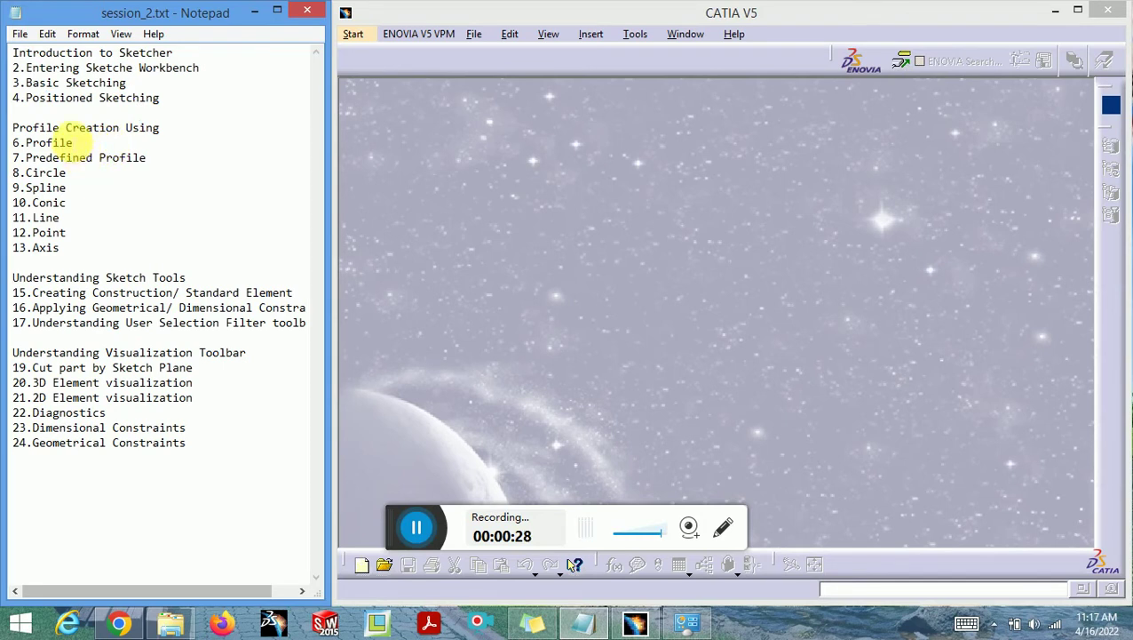
{"action": "left_click_drag", "start_coordinate": [39, 140], "coordinate": [167, 160]}
{"action": "left_click", "coordinate": [66, 187]}
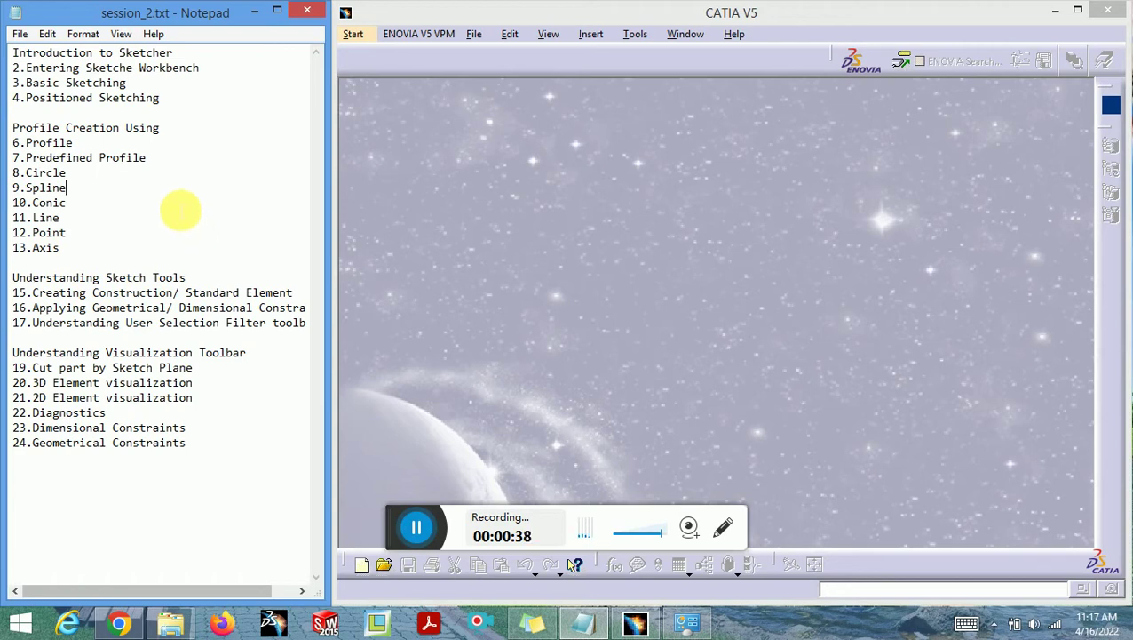
Review the Understanding Sketch Tools topics, covering construction/standard elements, geometrical/dimensional constraints and the User Selection Filter.
{"action": "left_click_drag", "start_coordinate": [79, 280], "coordinate": [186, 281]}
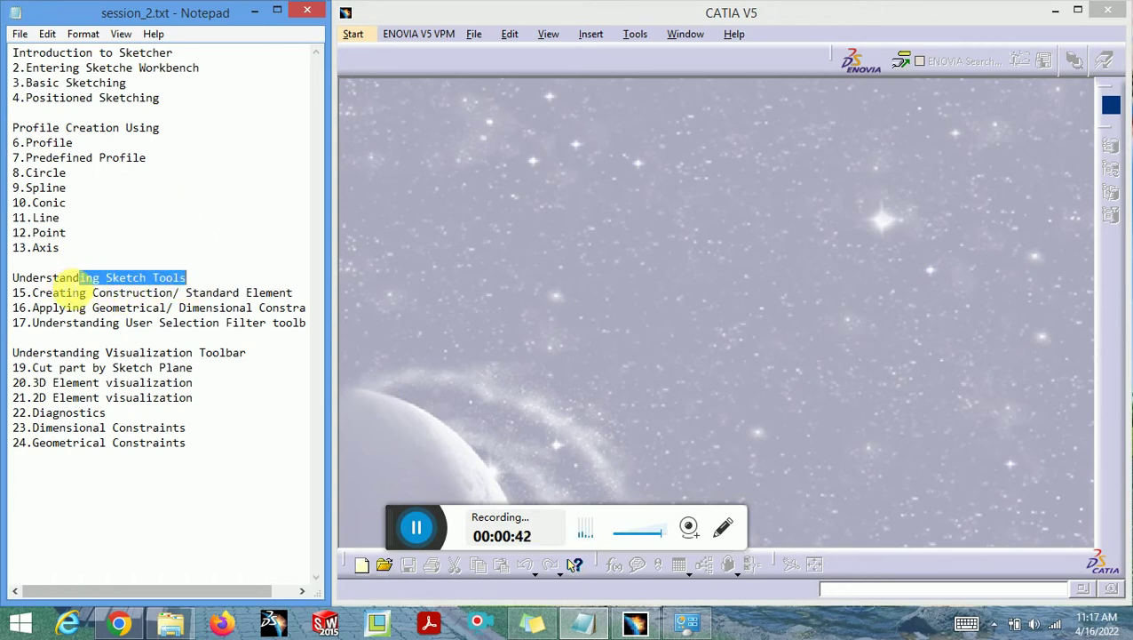
{"action": "left_click", "coordinate": [122, 247]}
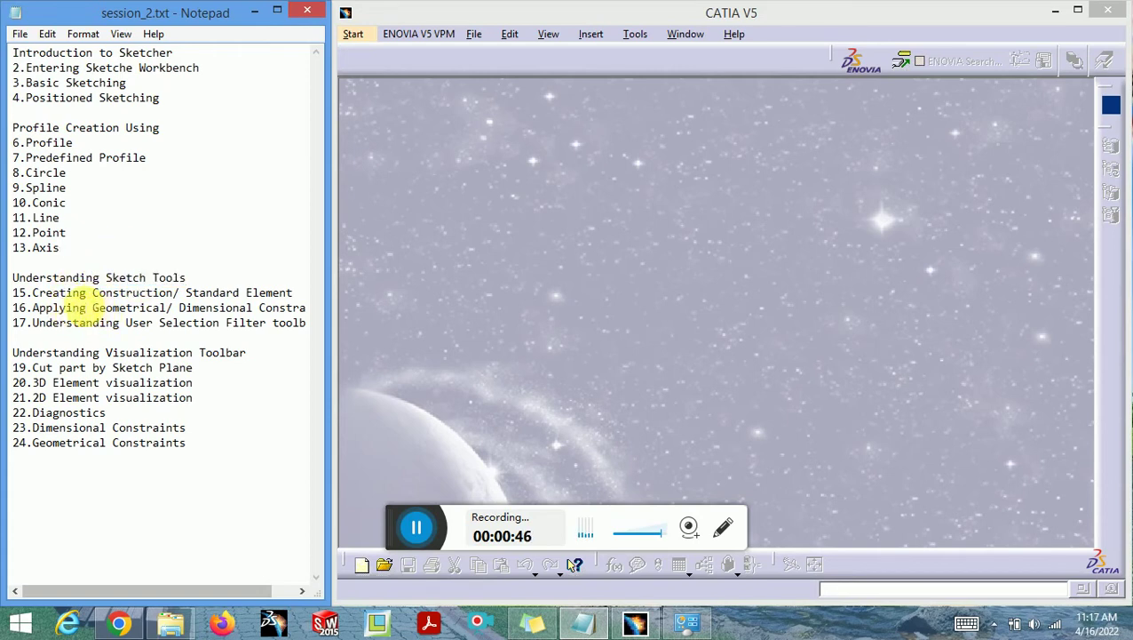
{"action": "left_click_drag", "start_coordinate": [80, 294], "coordinate": [267, 296]}
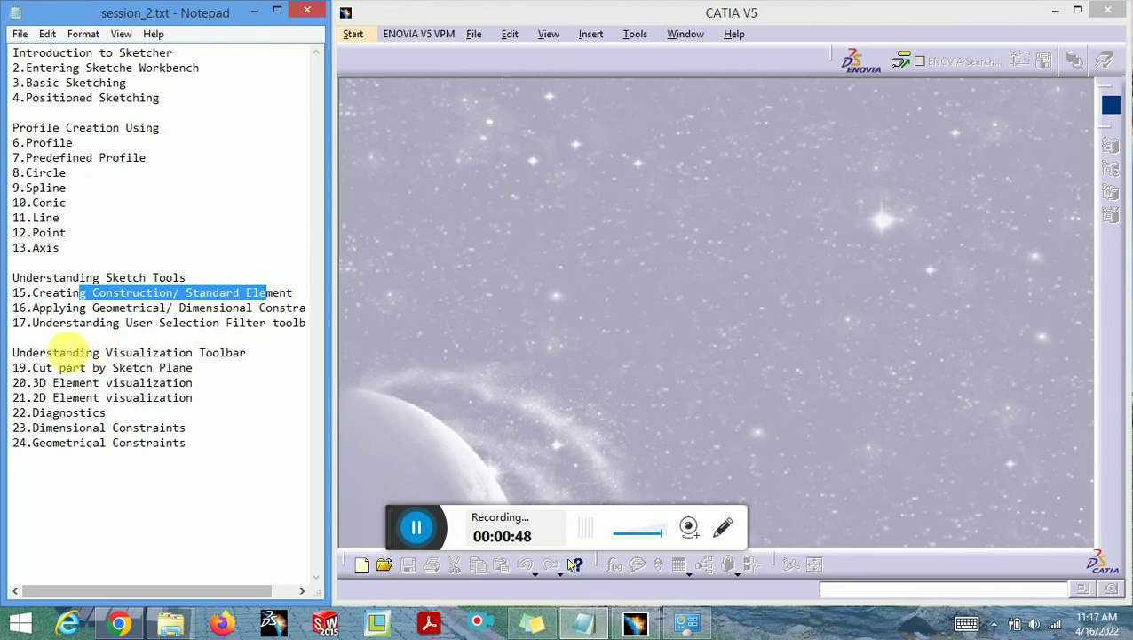
{"action": "left_click_drag", "start_coordinate": [73, 309], "coordinate": [304, 308]}
{"action": "left_click_drag", "start_coordinate": [66, 324], "coordinate": [306, 325]}
{"action": "left_click", "coordinate": [64, 338]}
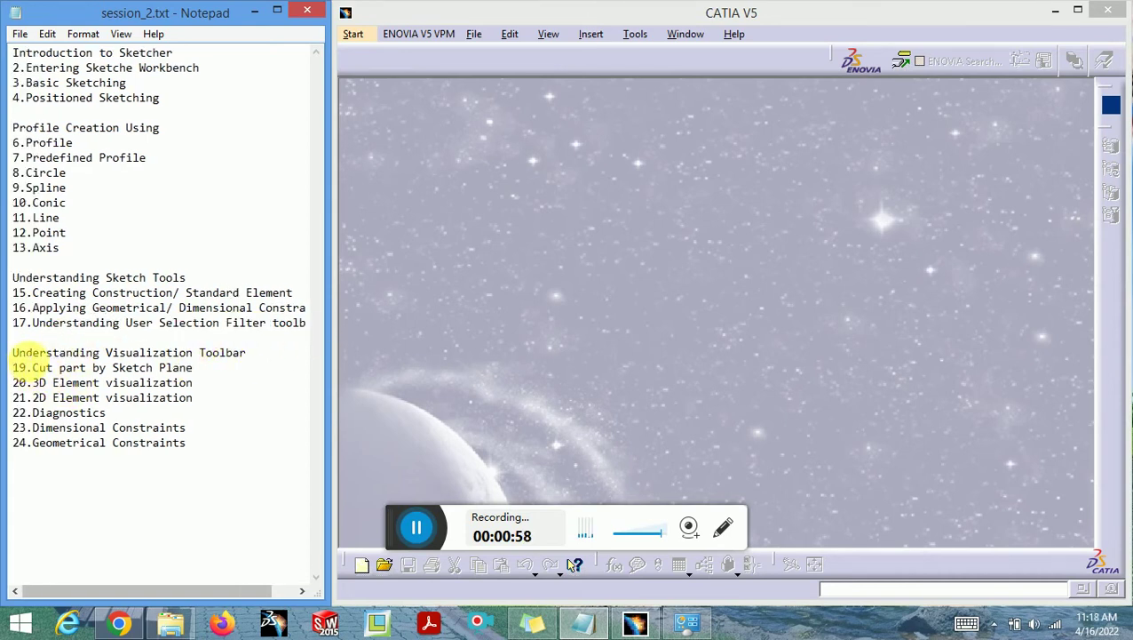
Review the Understanding Visualization Toolbar topics, from Cut part by Sketch Plane through Diagnostics to Dimensional and Geometrical Constraints.
{"action": "left_click_drag", "start_coordinate": [33, 353], "coordinate": [213, 353]}
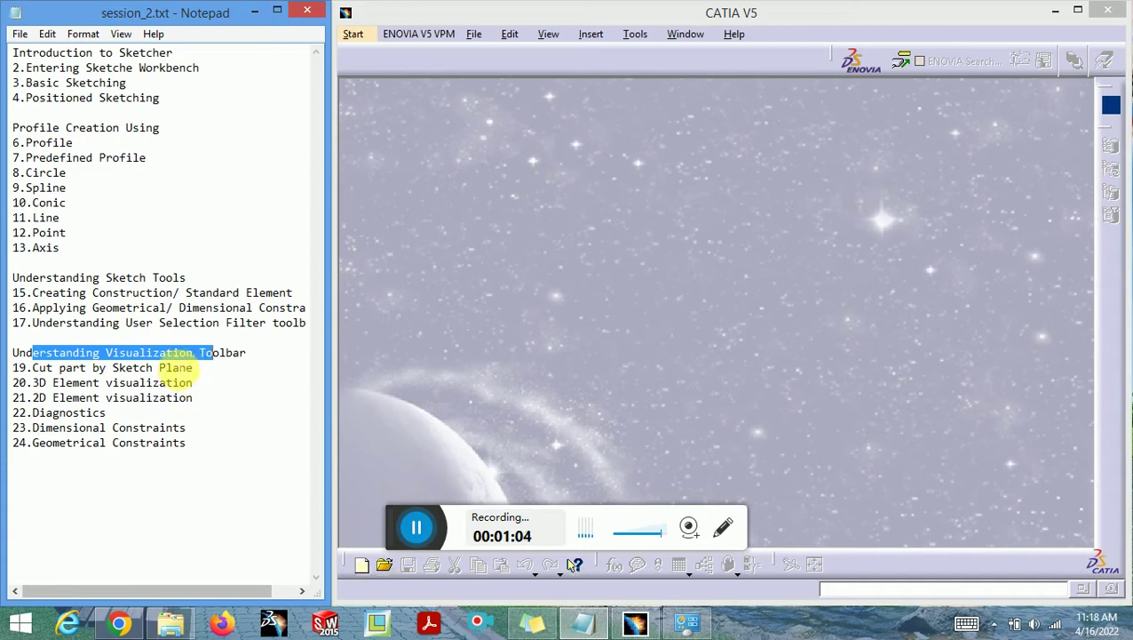
{"action": "left_click", "coordinate": [220, 391]}
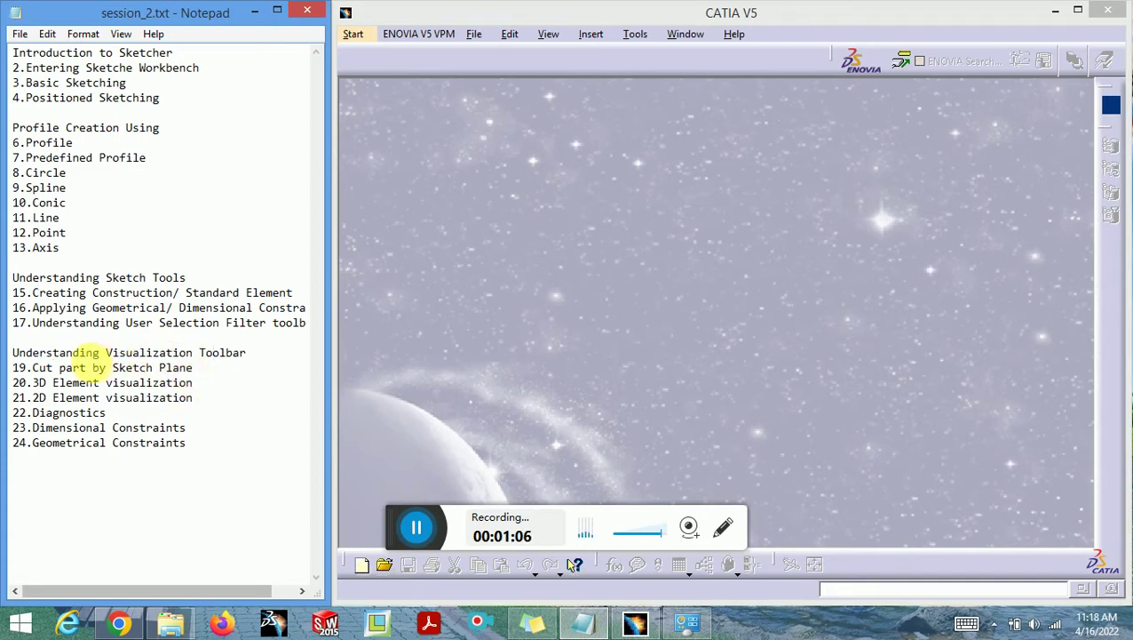
{"action": "left_click_drag", "start_coordinate": [66, 354], "coordinate": [262, 353]}
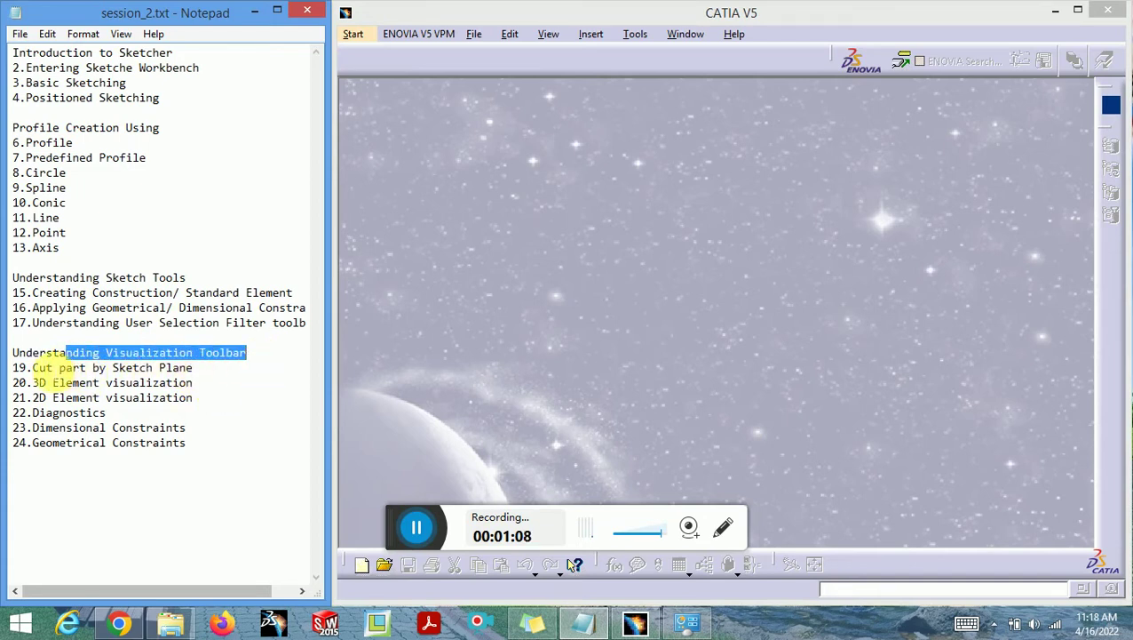
{"action": "left_click_drag", "start_coordinate": [47, 368], "coordinate": [182, 370]}
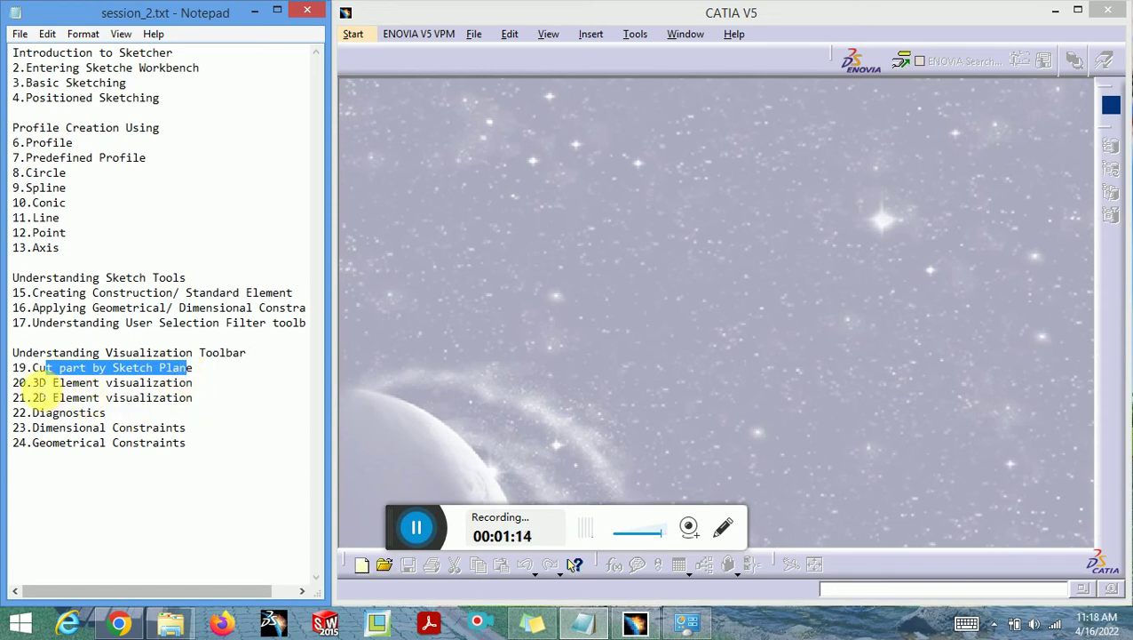
{"action": "left_click_drag", "start_coordinate": [33, 368], "coordinate": [187, 369]}
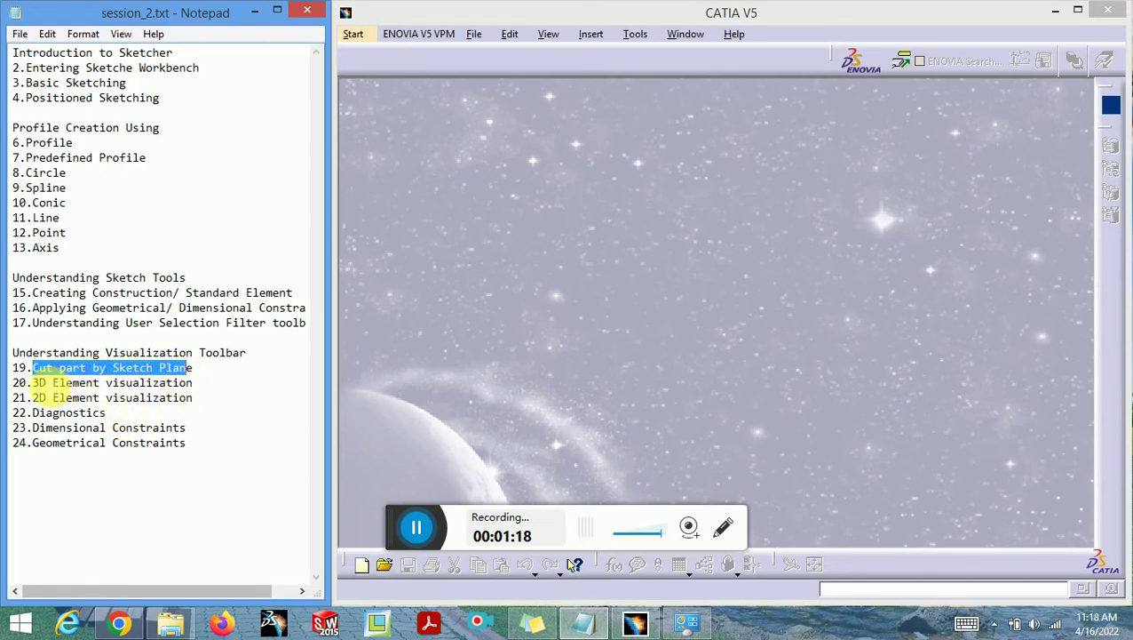
{"action": "left_click_drag", "start_coordinate": [40, 383], "coordinate": [188, 384]}
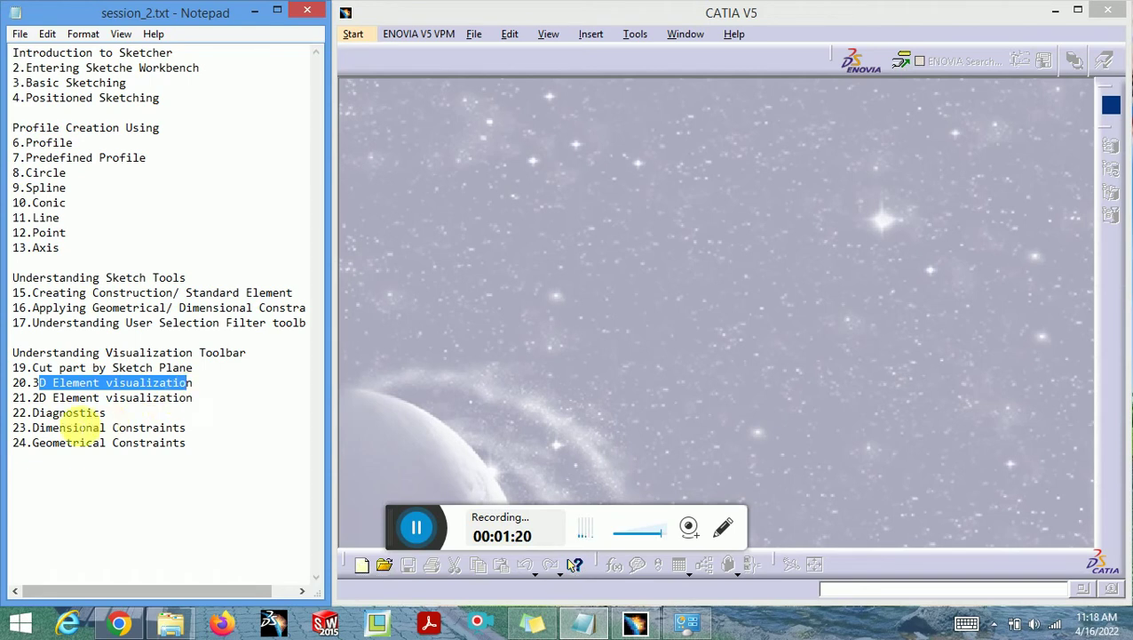
{"action": "left_click_drag", "start_coordinate": [39, 398], "coordinate": [201, 405]}
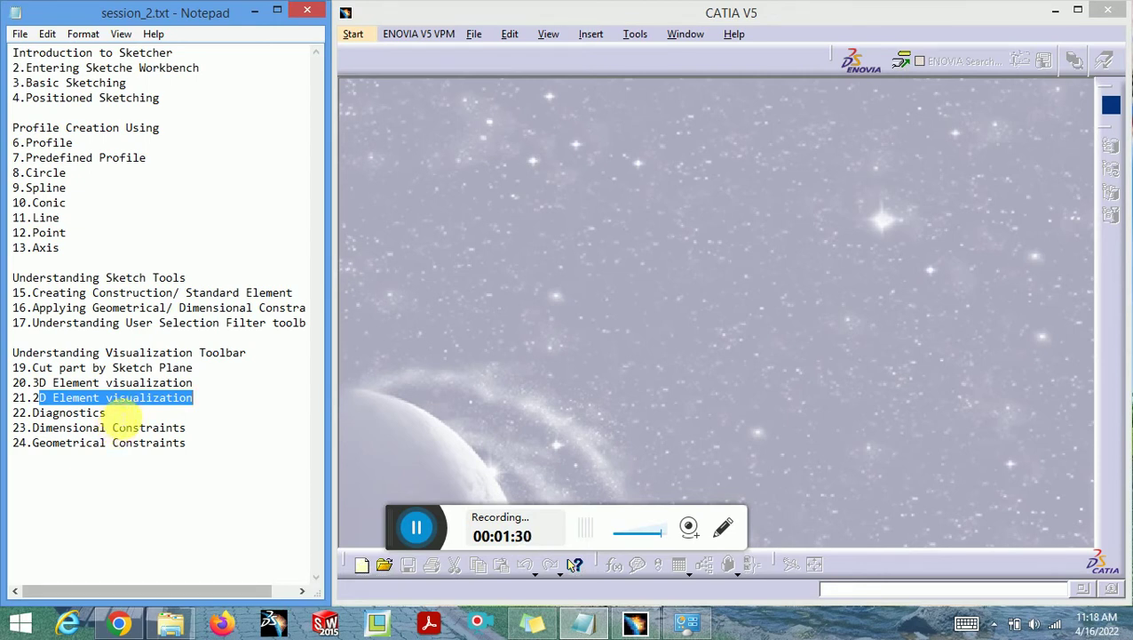
{"action": "left_click", "coordinate": [123, 414]}
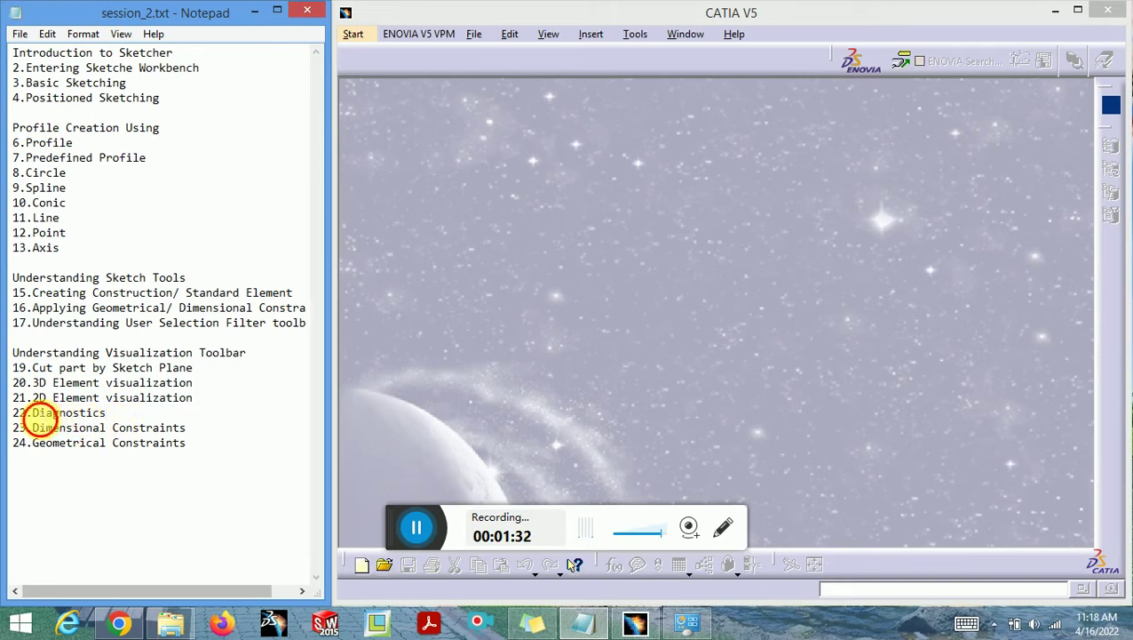
{"action": "left_click_drag", "start_coordinate": [32, 413], "coordinate": [108, 415]}
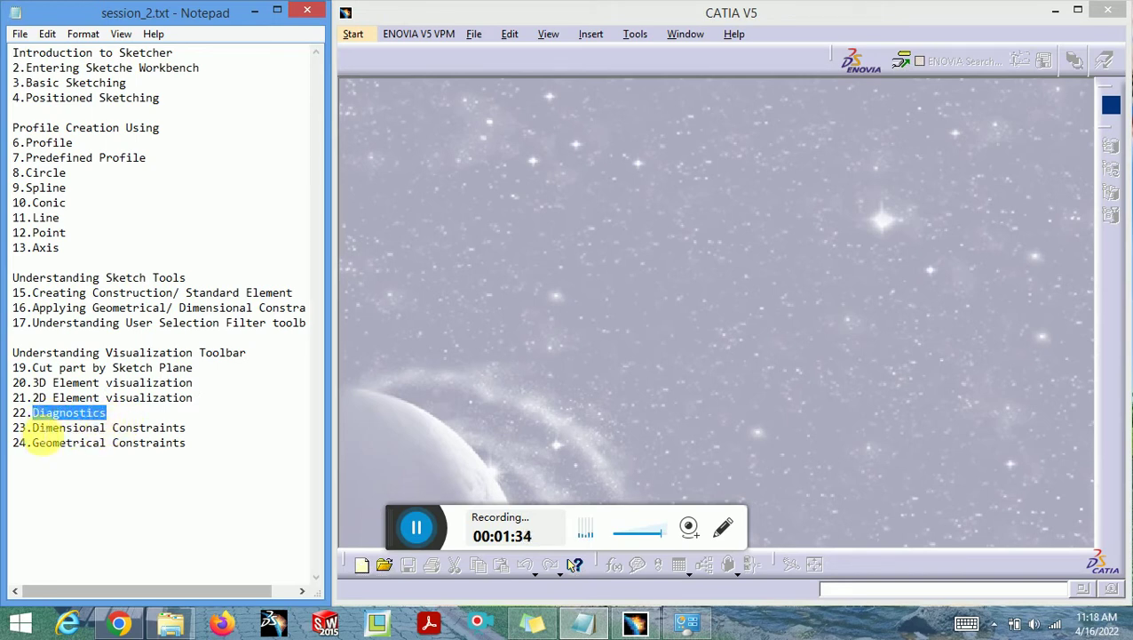
{"action": "left_click_drag", "start_coordinate": [39, 429], "coordinate": [181, 430]}
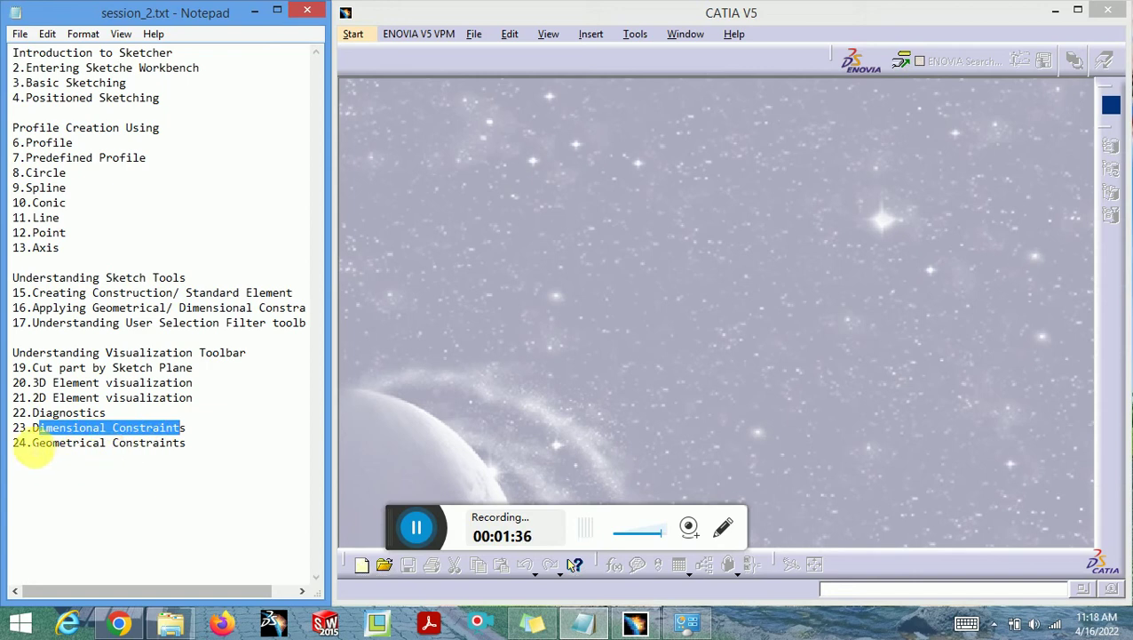
{"action": "left_click_drag", "start_coordinate": [40, 449], "coordinate": [183, 448]}
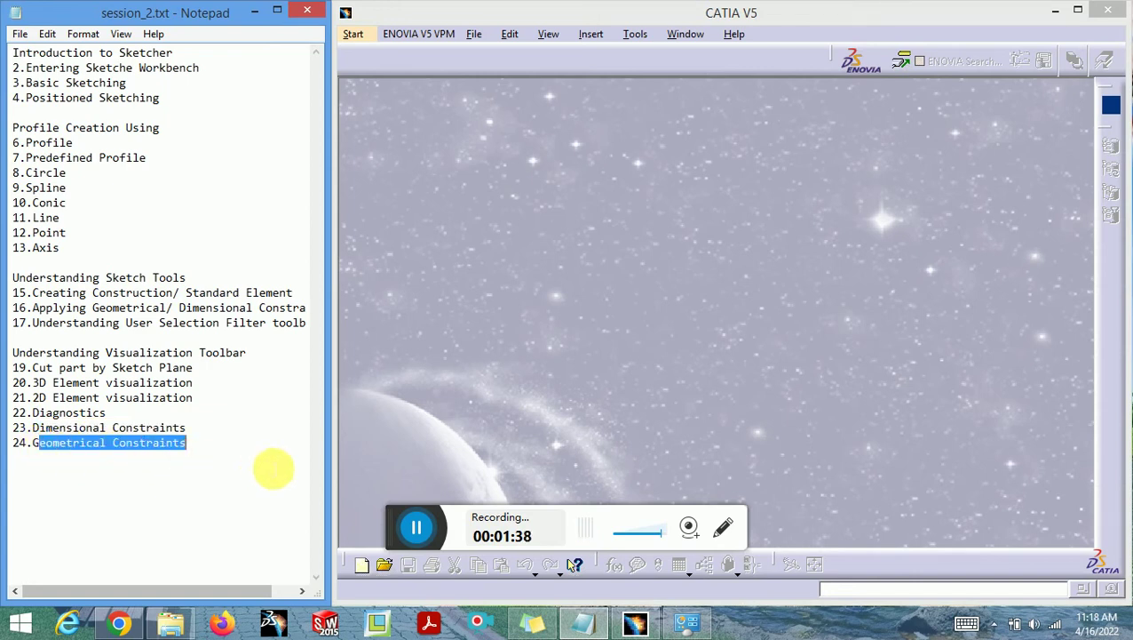
Switch to CATIA V5 and create a new Part Design part with the name Part1, leaving hybrid design and geometrical set disabled.
{"action": "left_click", "coordinate": [460, 360]}
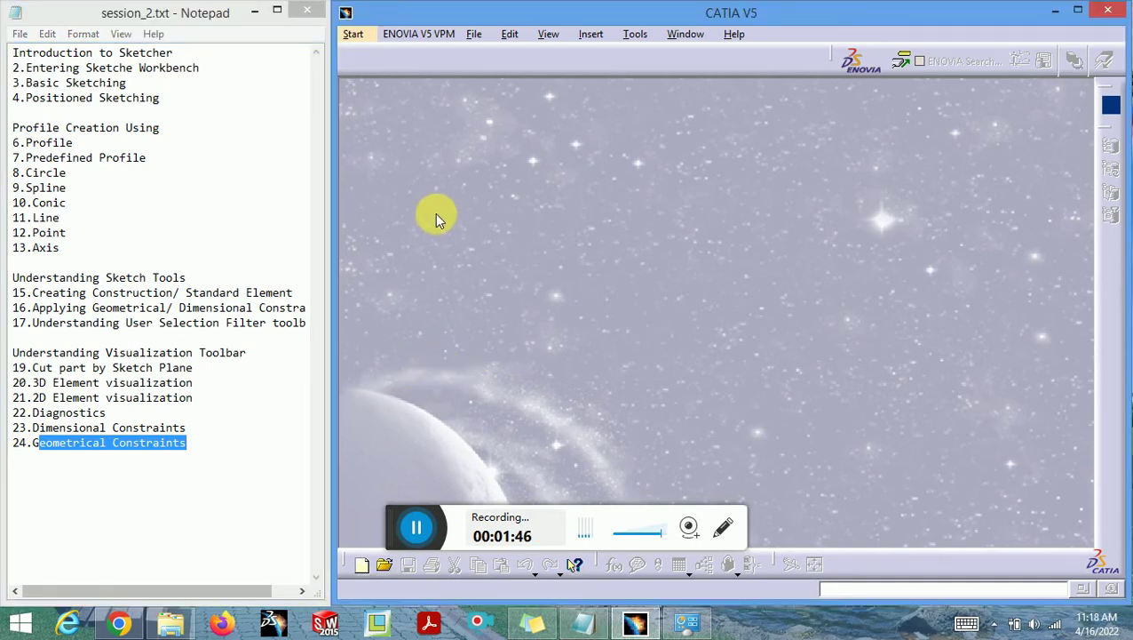
{"action": "left_click", "coordinate": [354, 35]}
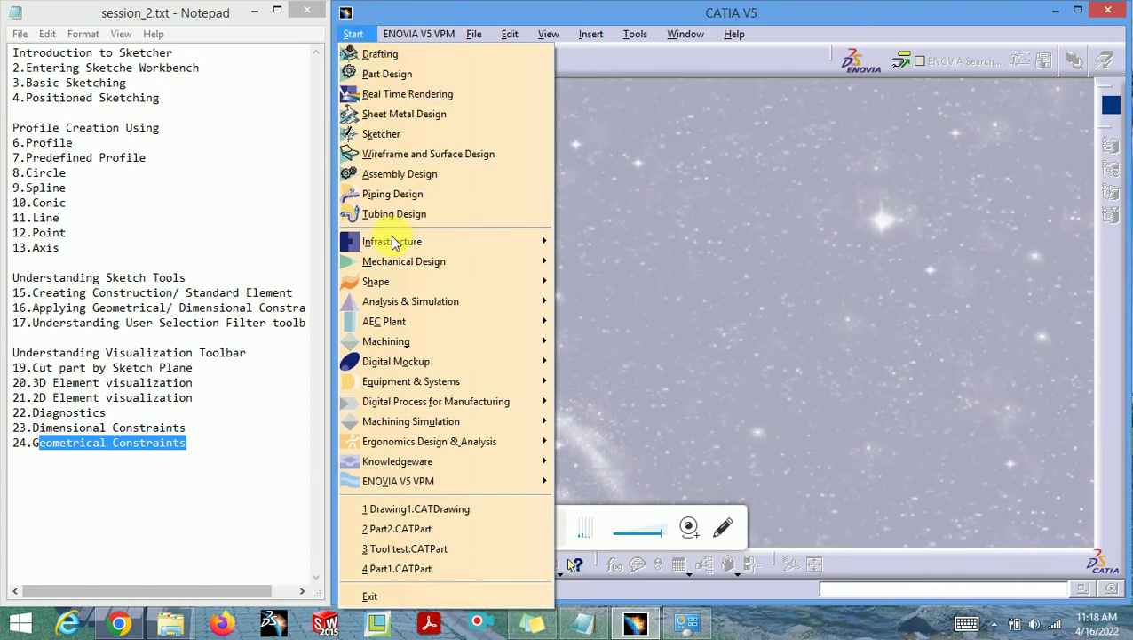
{"action": "mouse_move", "coordinate": [411, 274]}
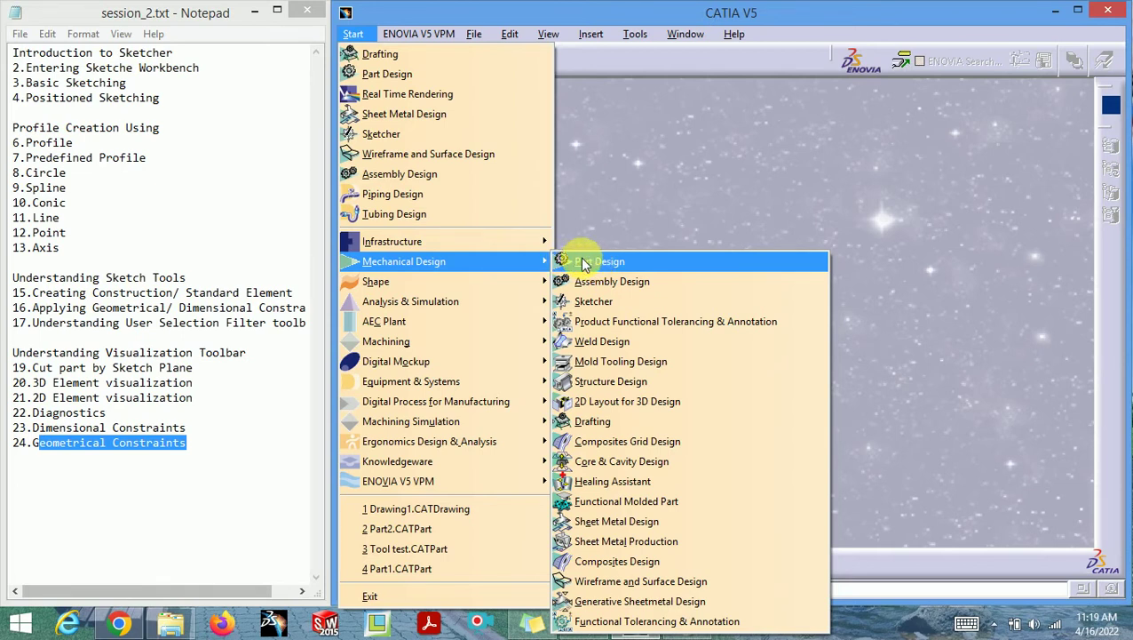
{"action": "left_click", "coordinate": [600, 263]}
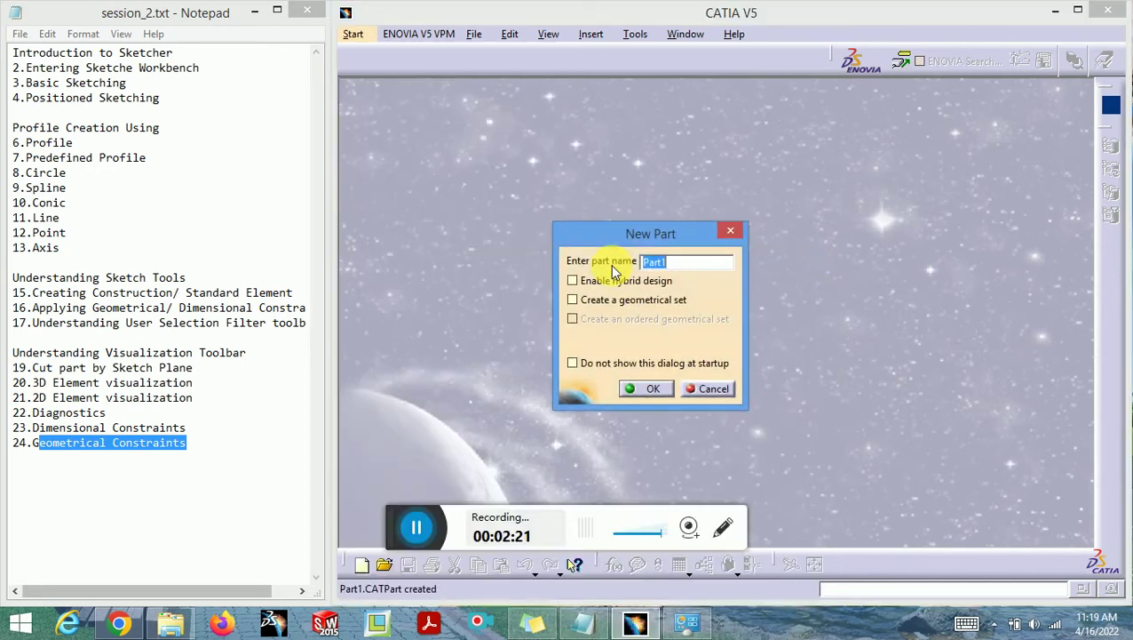
{"action": "left_click_drag", "start_coordinate": [622, 234], "coordinate": [696, 183]}
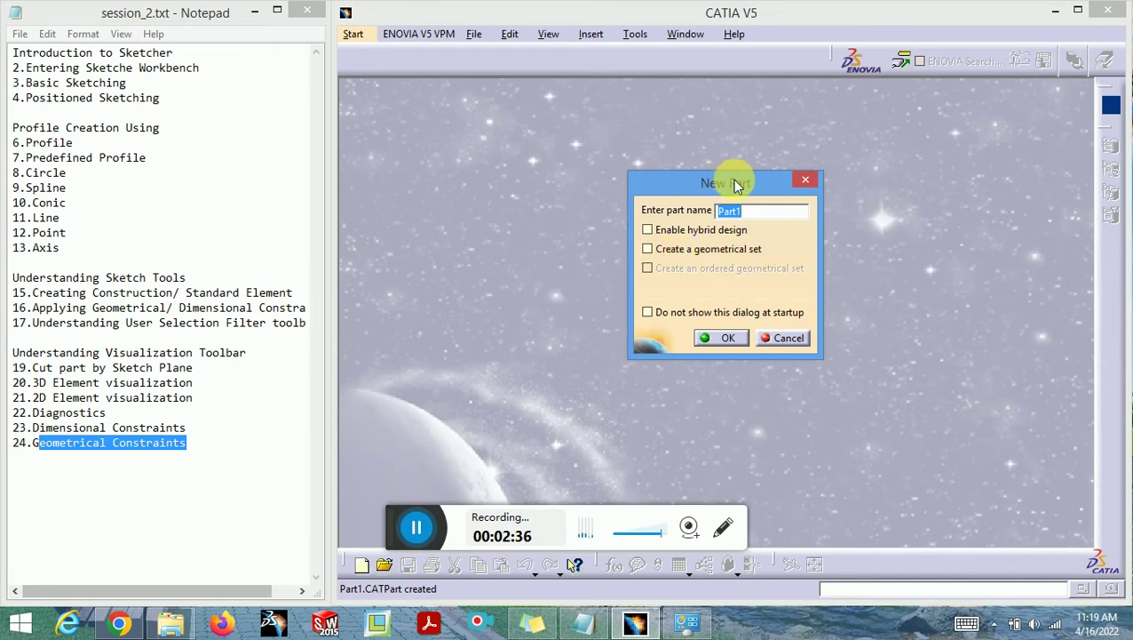
{"action": "left_click_drag", "start_coordinate": [734, 184], "coordinate": [687, 182]}
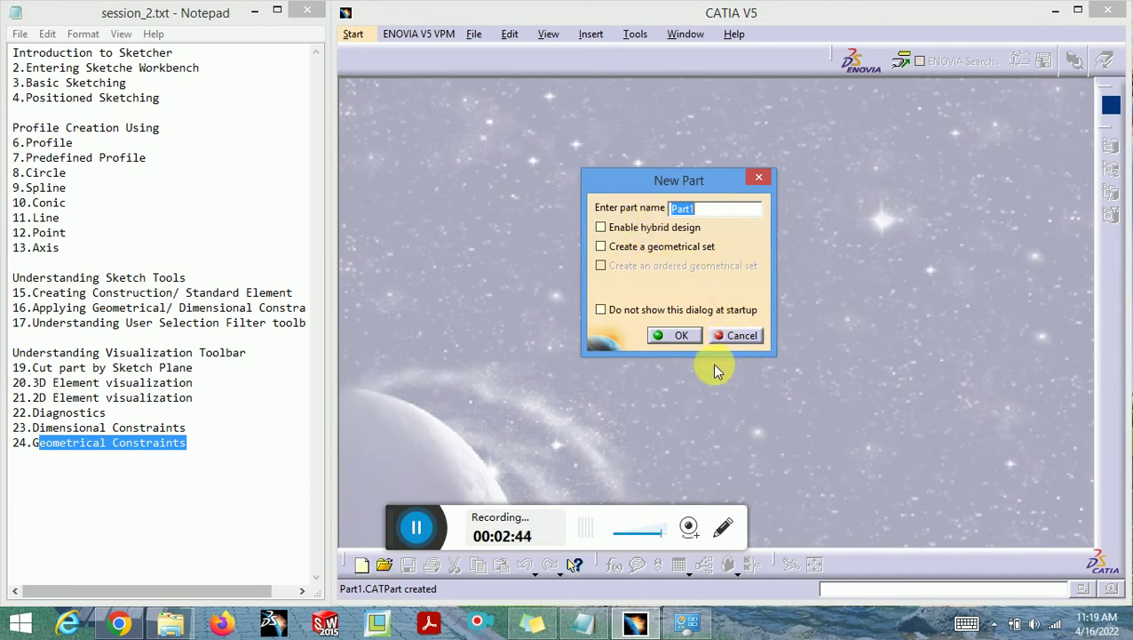
{"action": "left_click", "coordinate": [682, 338]}
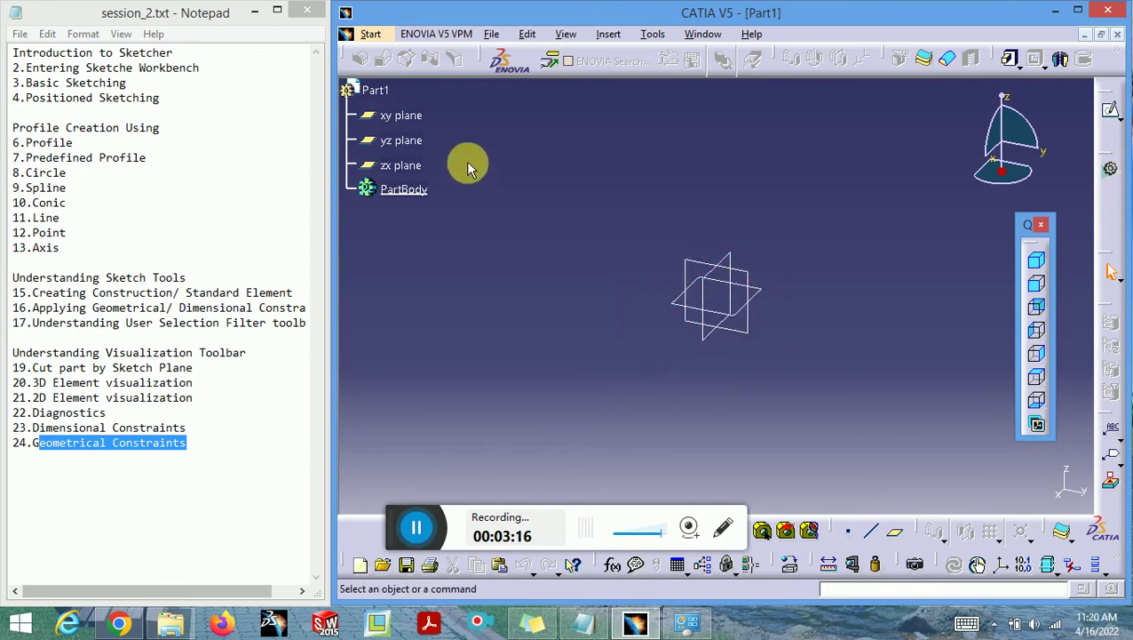
Hide the xy, yz and zx reference planes of Part1.
{"action": "left_click", "coordinate": [402, 141]}
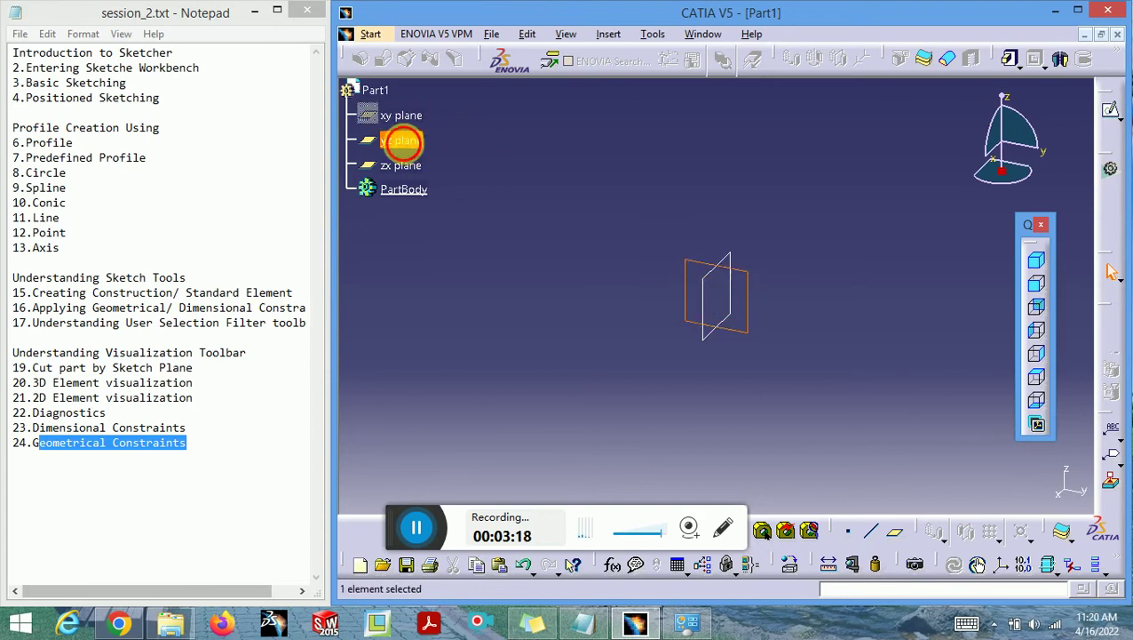
{"action": "left_click", "coordinate": [401, 165]}
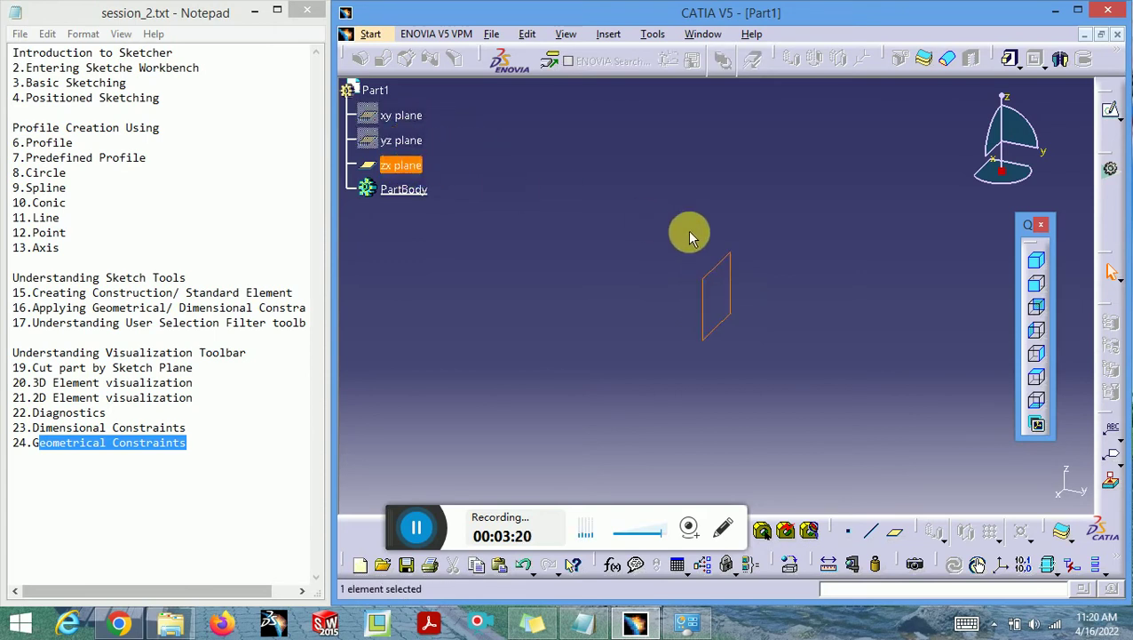
{"action": "left_click", "coordinate": [627, 385]}
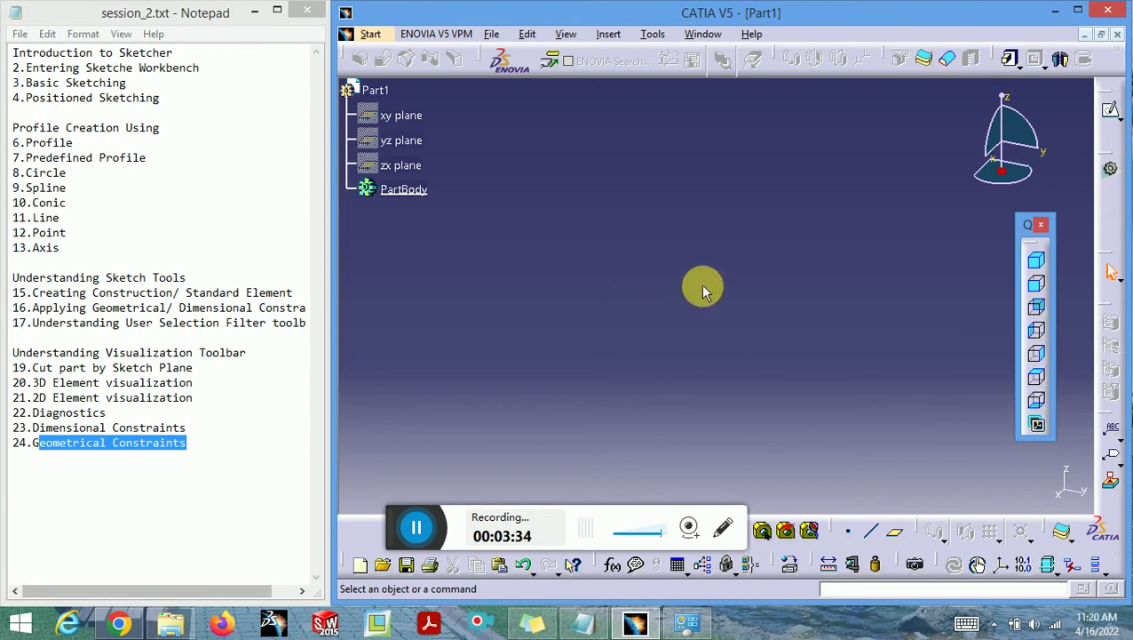
Insert a Standard axis system into the part with the default origin and axes, set as current.
{"action": "left_click", "coordinate": [608, 36]}
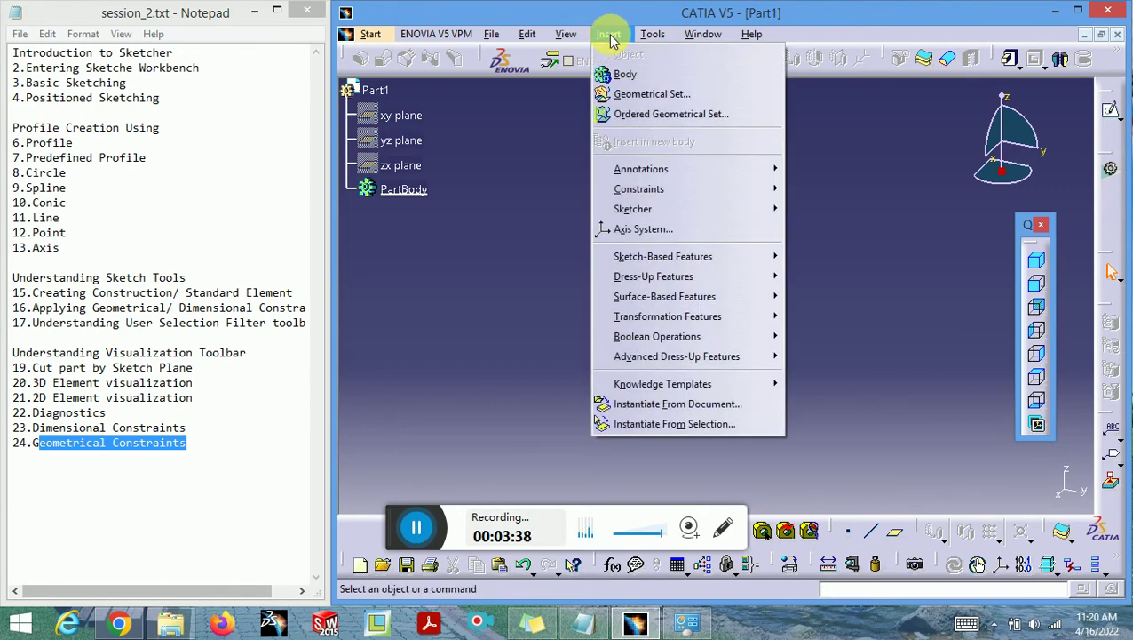
{"action": "left_click", "coordinate": [662, 230]}
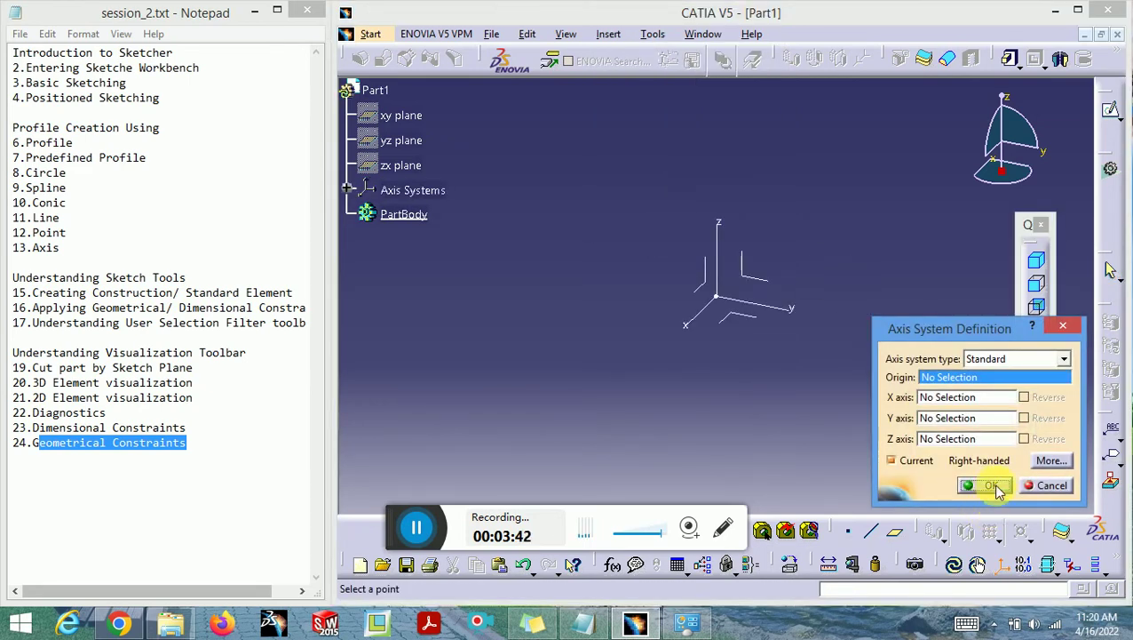
{"action": "left_click_drag", "start_coordinate": [955, 335], "coordinate": [845, 244]}
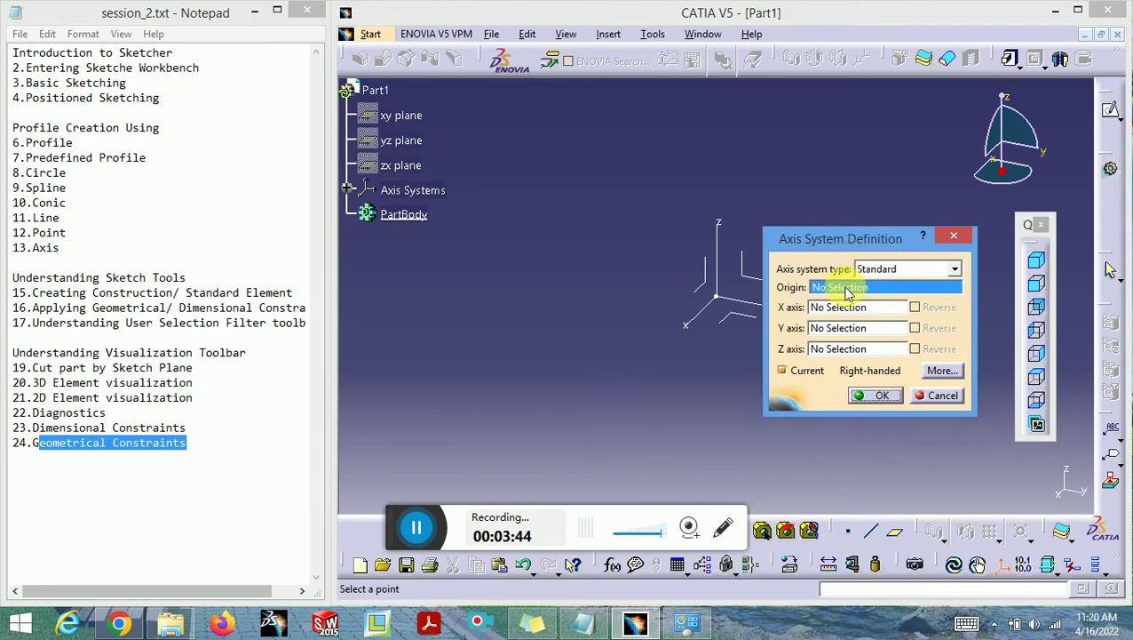
{"action": "left_click", "coordinate": [866, 393]}
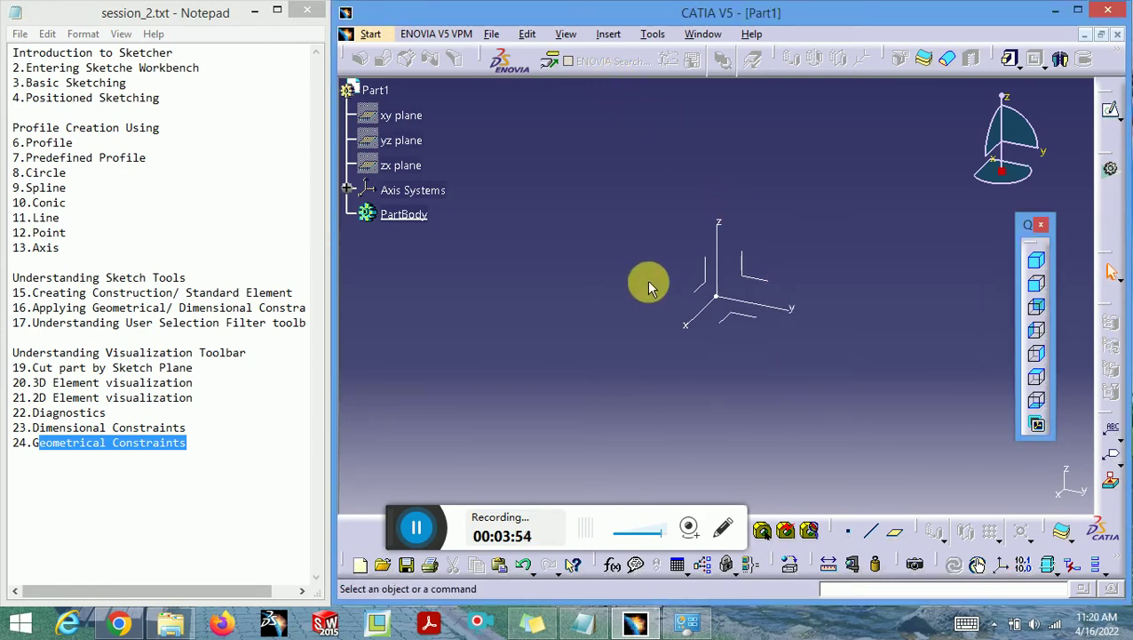
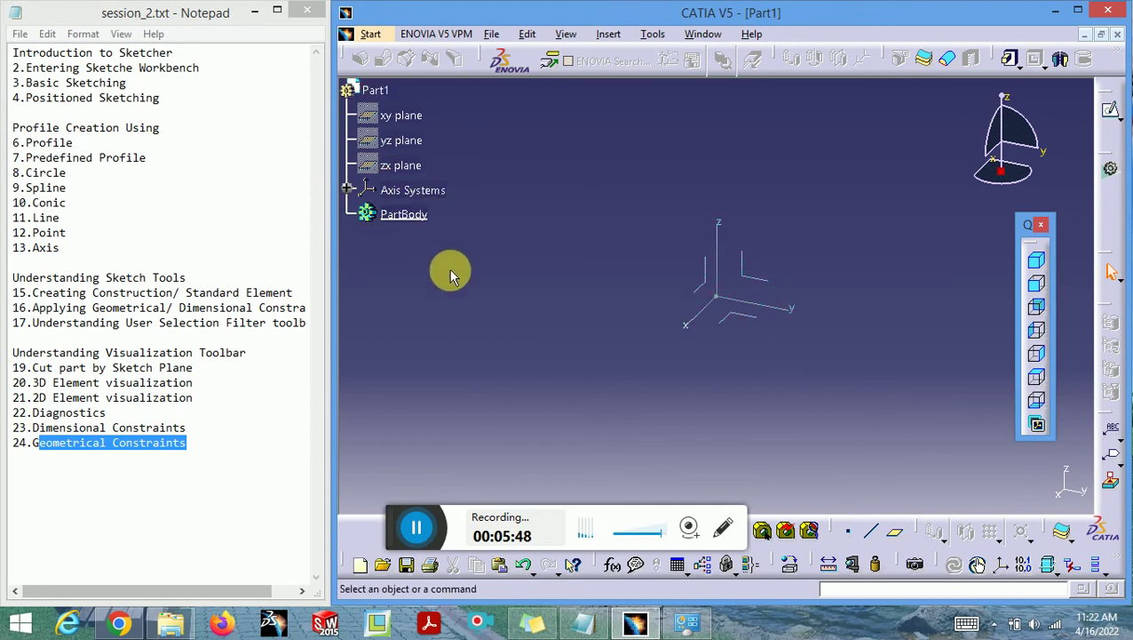
Scale down the specification tree and return control to the 3D geometry, shifting the axis system slightly within the view.
{"action": "middle_click_drag", "start_coordinate": [451, 263], "coordinate": [435, 246], "text": "ctrl"}
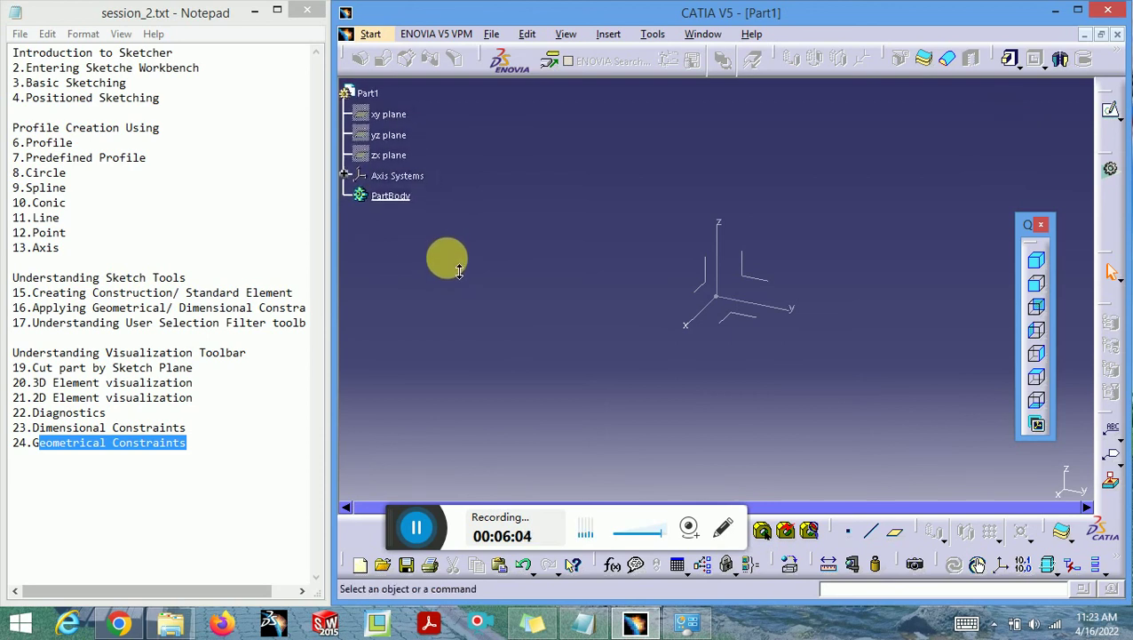
{"action": "middle_click_drag", "start_coordinate": [459, 271], "coordinate": [450, 245]}
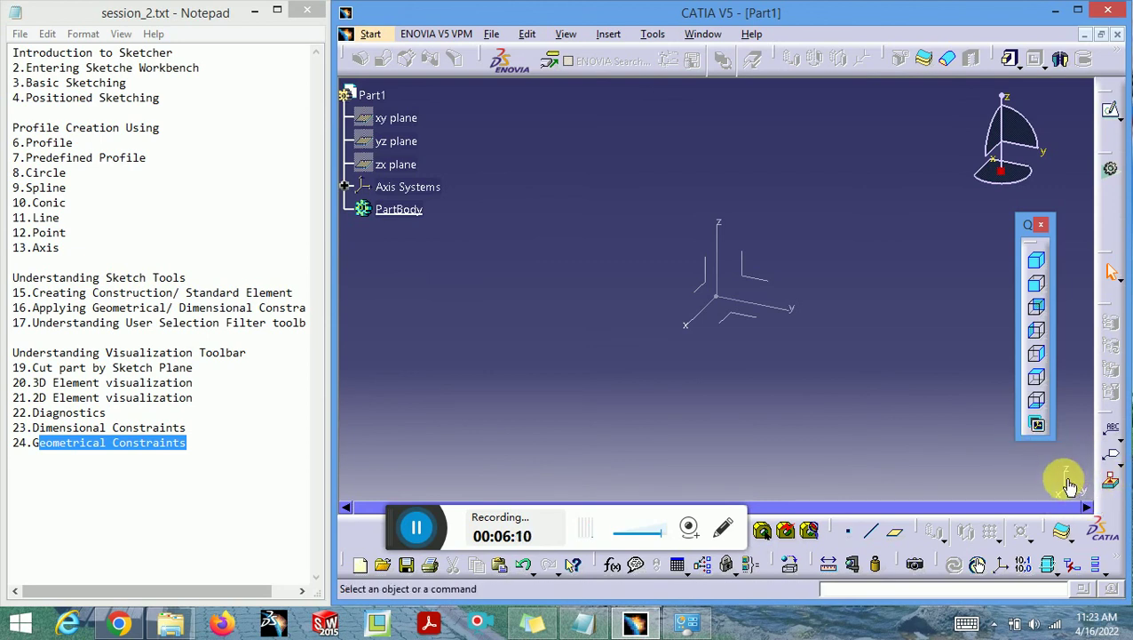
{"action": "middle_click", "coordinate": [653, 308]}
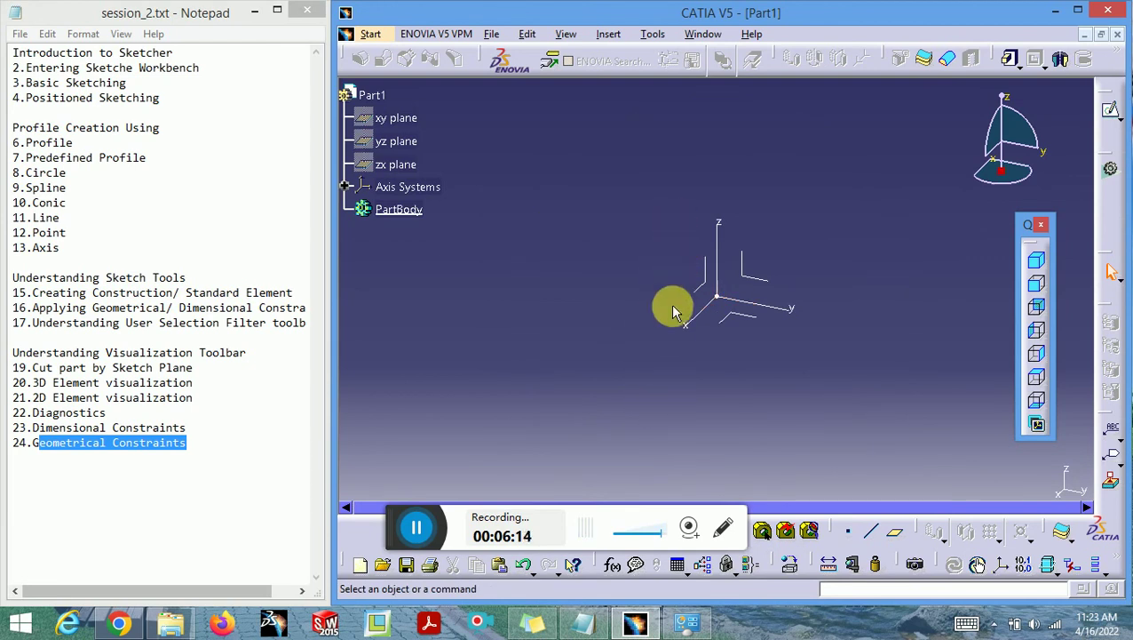
{"action": "middle_click_drag", "start_coordinate": [671, 306], "coordinate": [615, 326]}
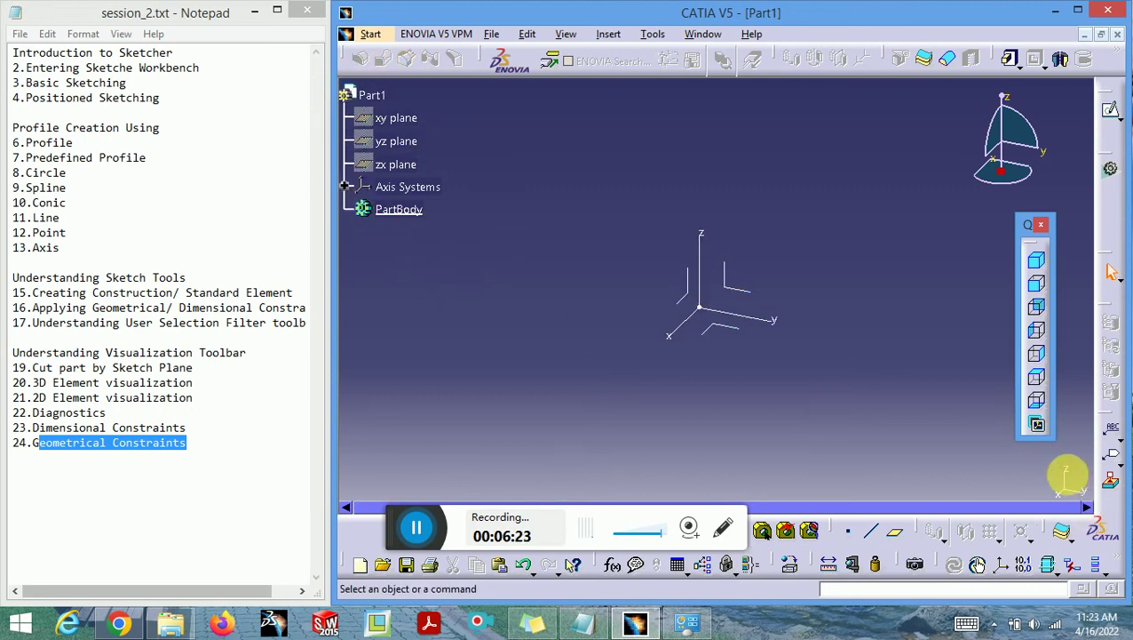
Activate the specification tree to shrink it slightly further, and switch control back to the 3D geometry.
{"action": "left_click", "coordinate": [351, 161]}
{"action": "mouse_move", "coordinate": [513, 271]}
{"action": "middle_mouse_down", "text": "ctrl"}
{"action": "mouse_move", "coordinate": [513, 203]}
{"action": "mouse_move", "coordinate": [520, 257]}
{"action": "mouse_move", "coordinate": [503, 286]}
{"action": "mouse_move", "coordinate": [503, 256]}
{"action": "middle_mouse_up", "text": "ctrl"}
{"action": "left_click", "coordinate": [343, 181]}
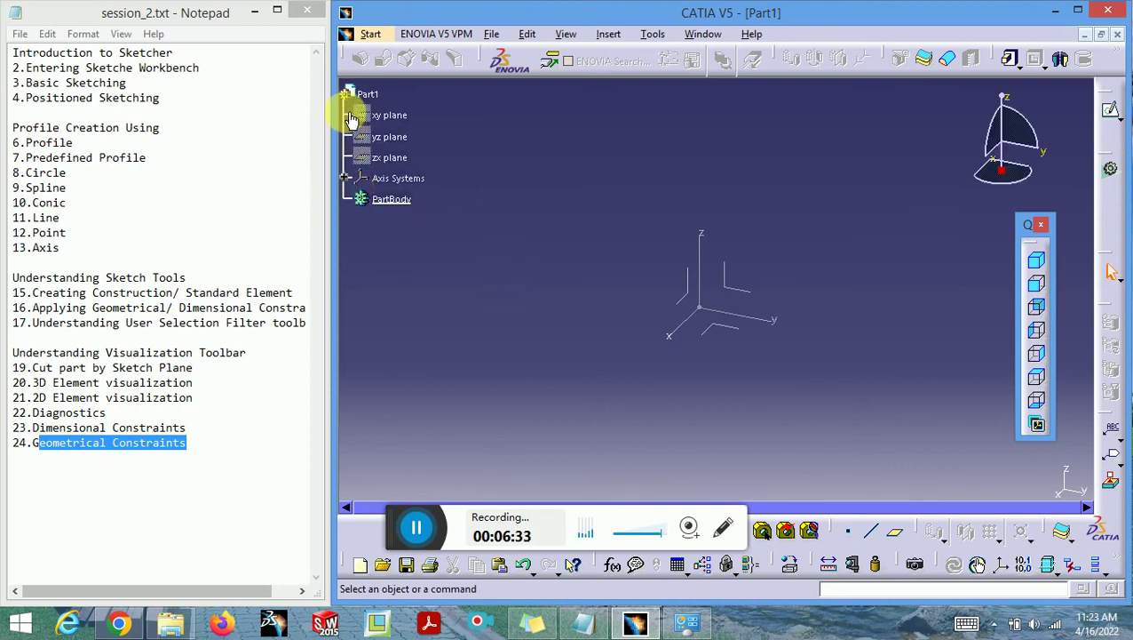
{"action": "left_click", "coordinate": [346, 191]}
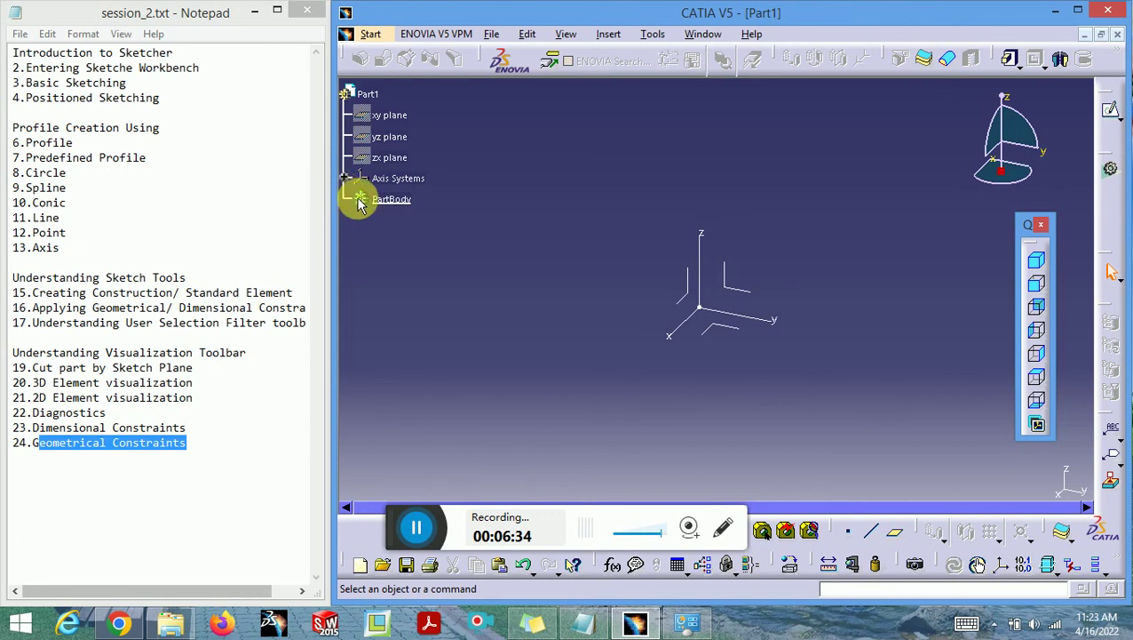
{"action": "middle_click_drag", "start_coordinate": [563, 307], "coordinate": [566, 246], "text": "ctrl"}
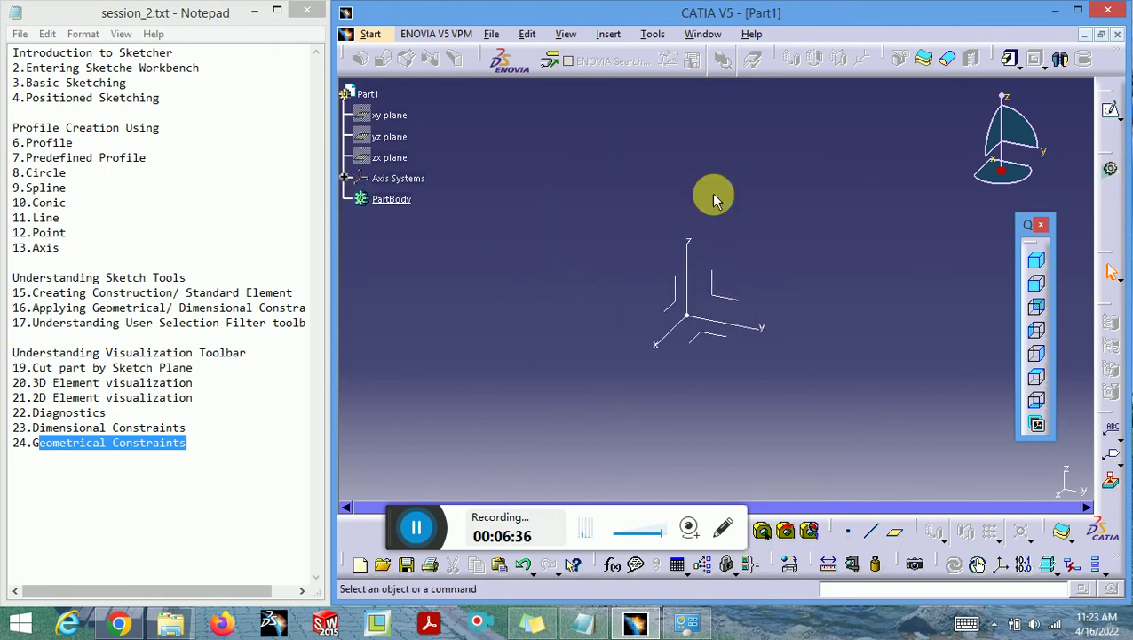